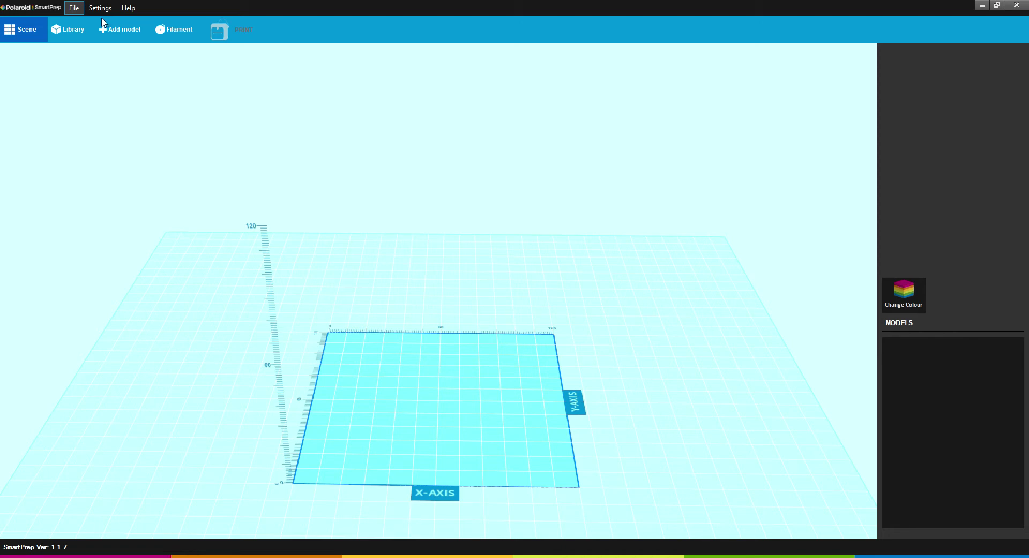
Step: Add 3DBenchy.stl to the build plate, a boat 48mm high, 60mm wide, 31mm deep
{"action": "left_click", "coordinate": [100, 22]}
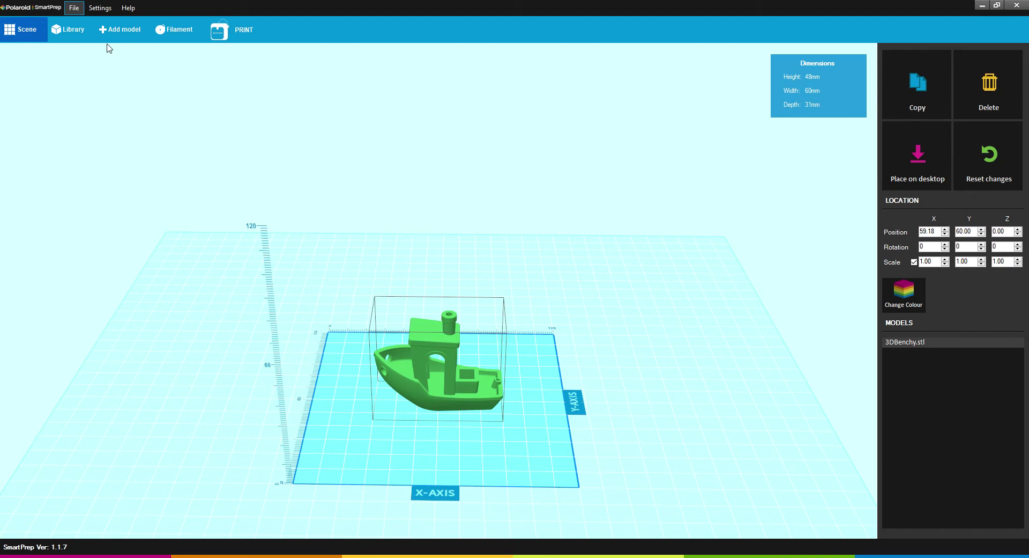
{"action": "left_click", "coordinate": [120, 243]}
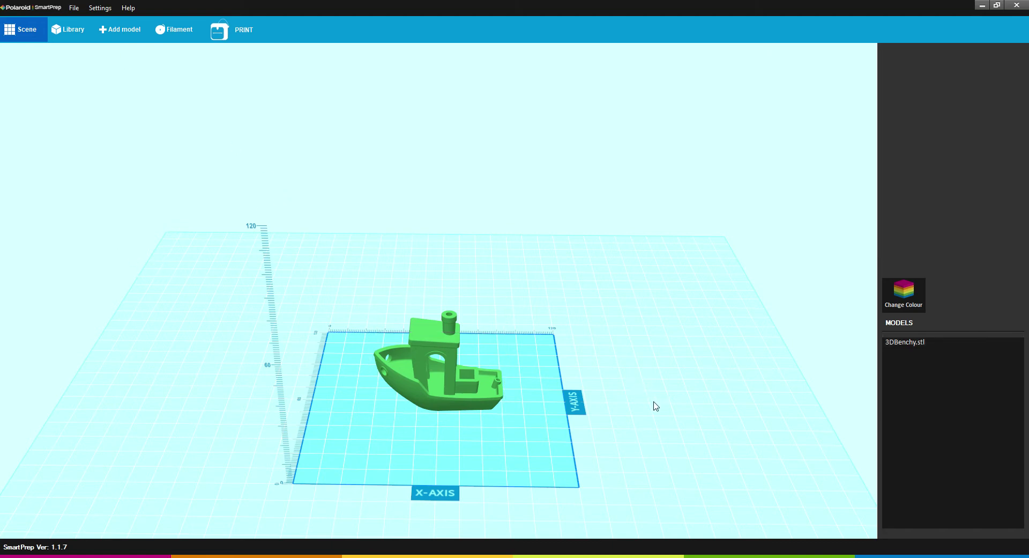
{"action": "left_click_drag", "start_coordinate": [656, 406], "coordinate": [626, 371]}
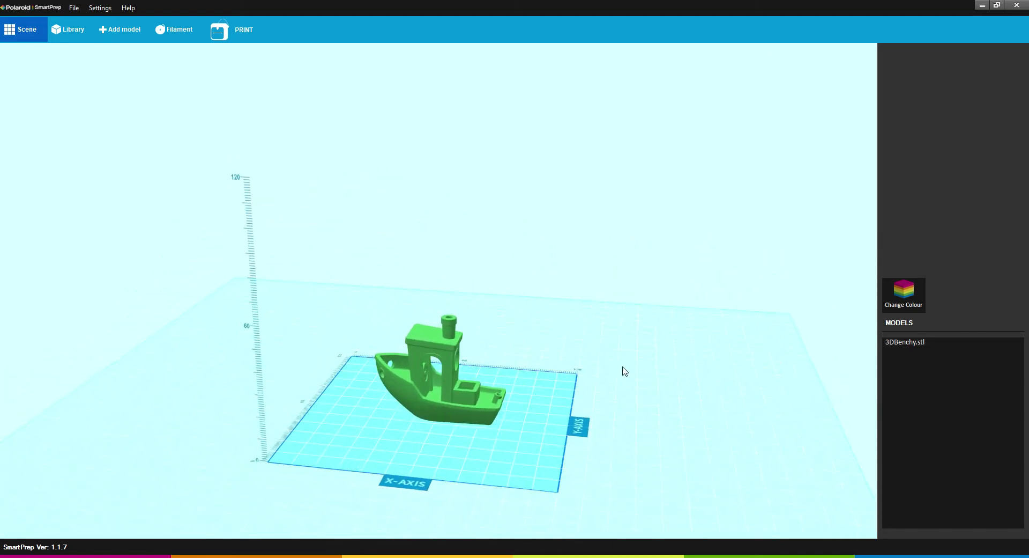
{"action": "left_click_drag", "start_coordinate": [482, 314], "coordinate": [523, 349]}
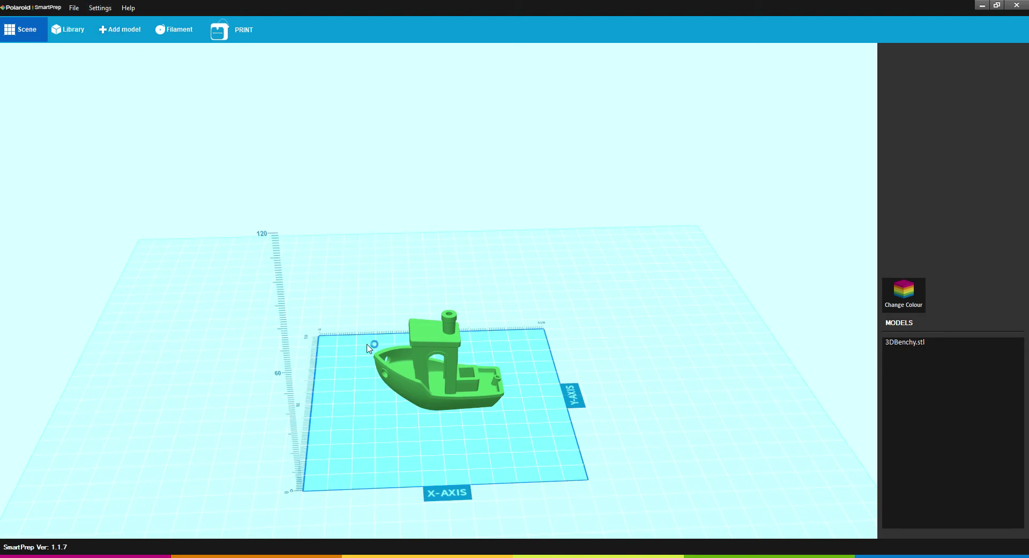
Step: Drag the Benchy off the build plate so it turns grey, then deselect it
{"action": "left_click", "coordinate": [412, 366]}
{"action": "left_click_drag", "start_coordinate": [419, 331], "coordinate": [386, 196]}
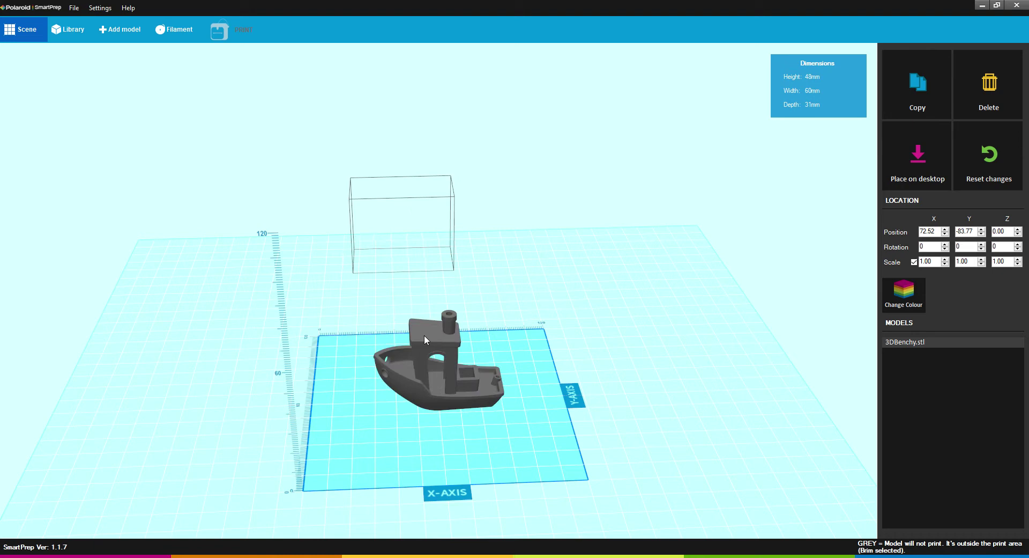
{"action": "left_click", "coordinate": [578, 327]}
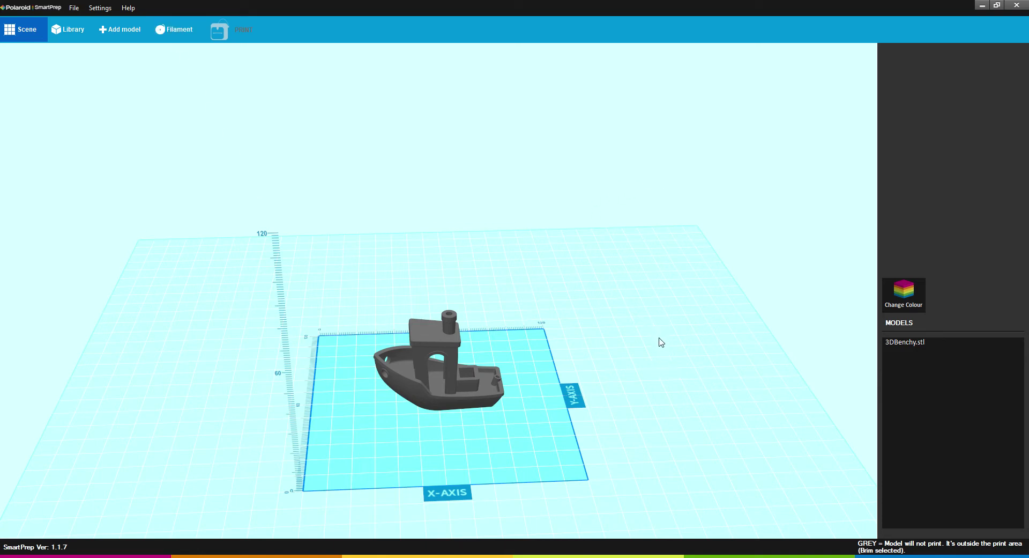
Step: Return the Benchy to the plate centre at X 59.18, Y 60.00 so it shows green
{"action": "left_click", "coordinate": [442, 370]}
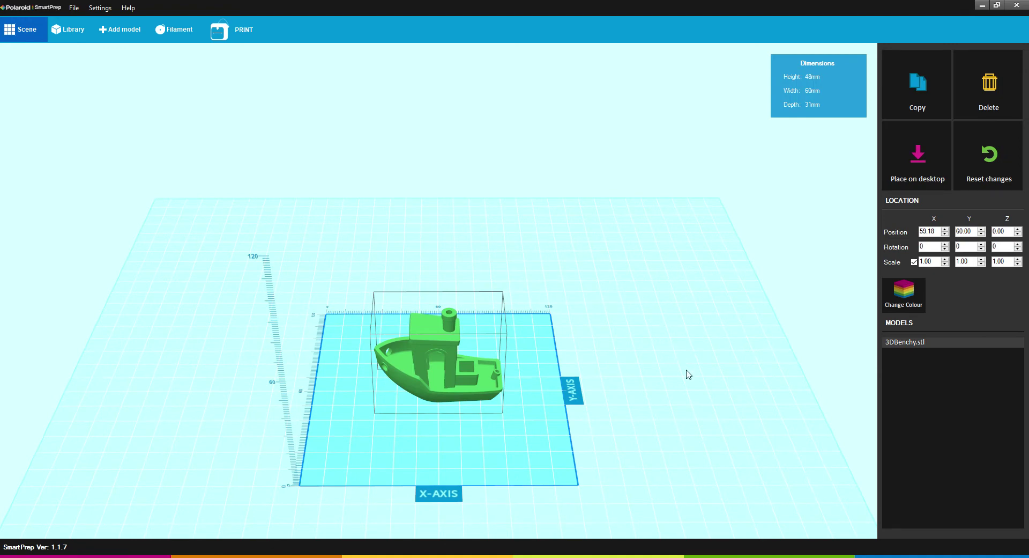
{"action": "middle_click_drag", "start_coordinate": [545, 276], "coordinate": [488, 211]}
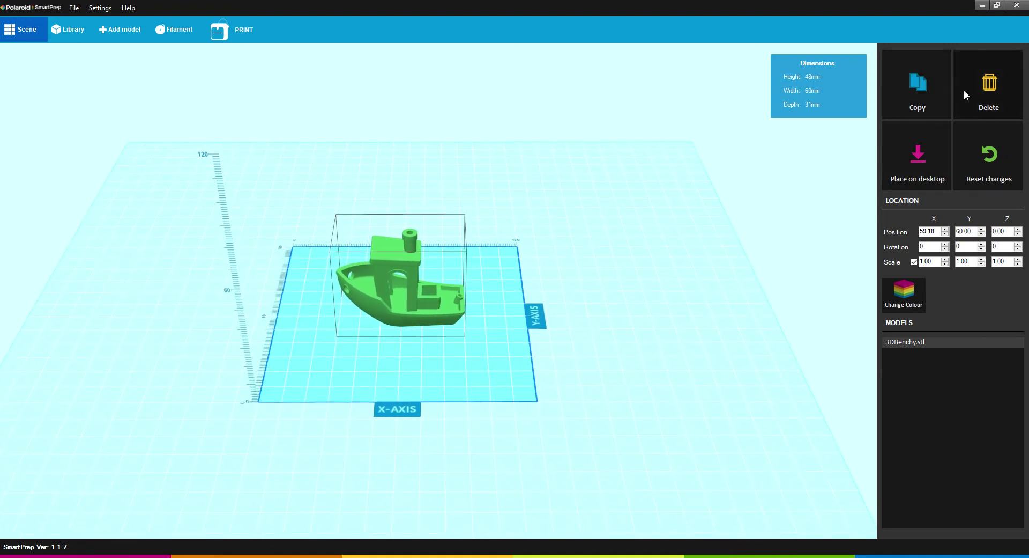
{"action": "left_click", "coordinate": [1009, 84]}
{"action": "left_click_drag", "start_coordinate": [462, 381], "coordinate": [512, 366]}
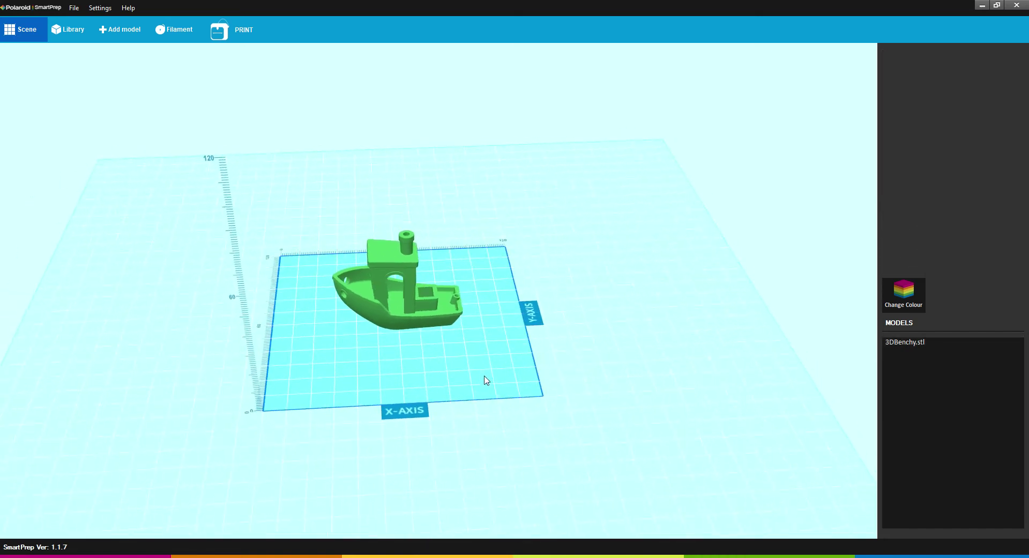
{"action": "left_click_drag", "start_coordinate": [572, 404], "coordinate": [436, 391]}
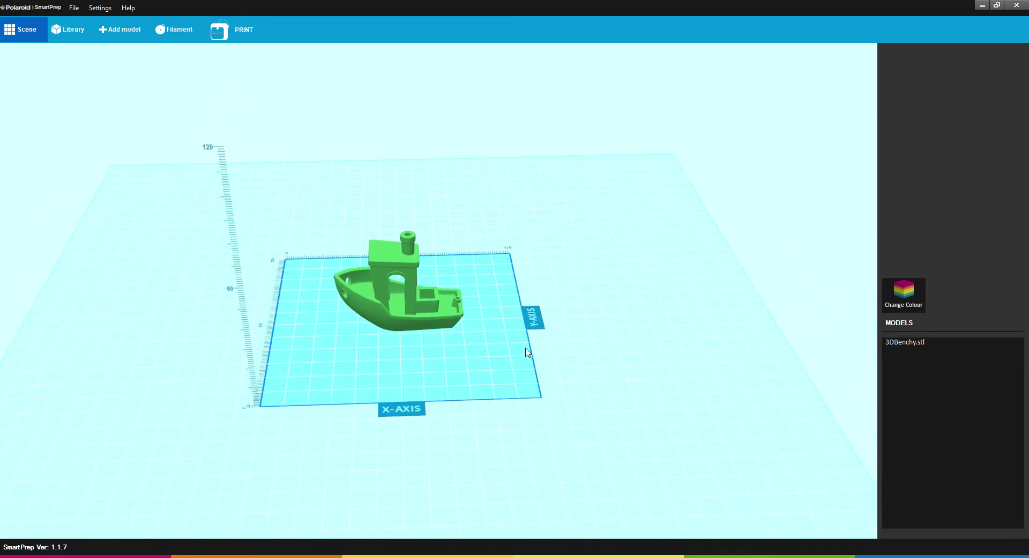
{"action": "right_click_drag", "start_coordinate": [528, 351], "coordinate": [440, 342]}
{"action": "scroll", "coordinate": [440, 342], "scroll_direction": "up", "scroll_amount": 3}
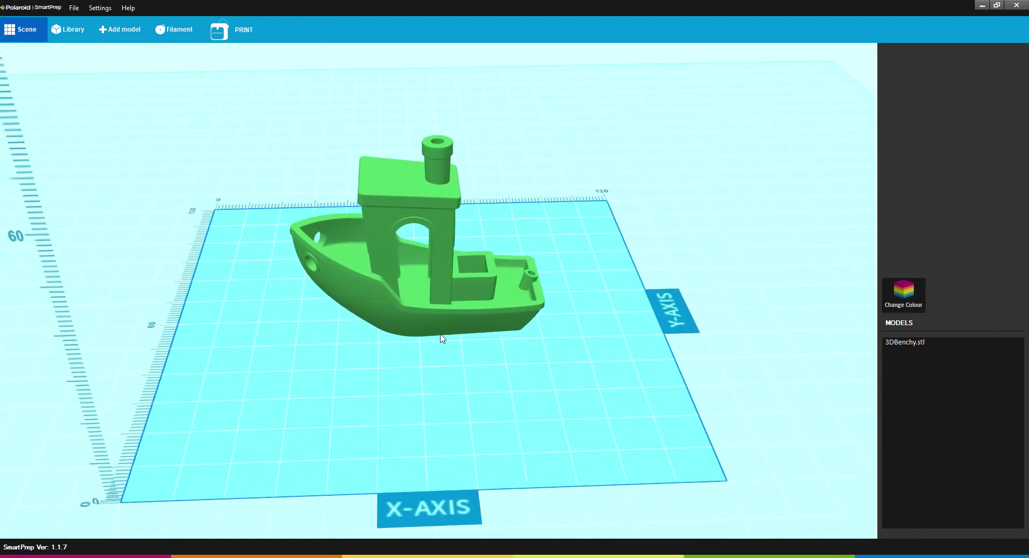
{"action": "scroll", "coordinate": [430, 307], "scroll_direction": "down", "scroll_amount": 3}
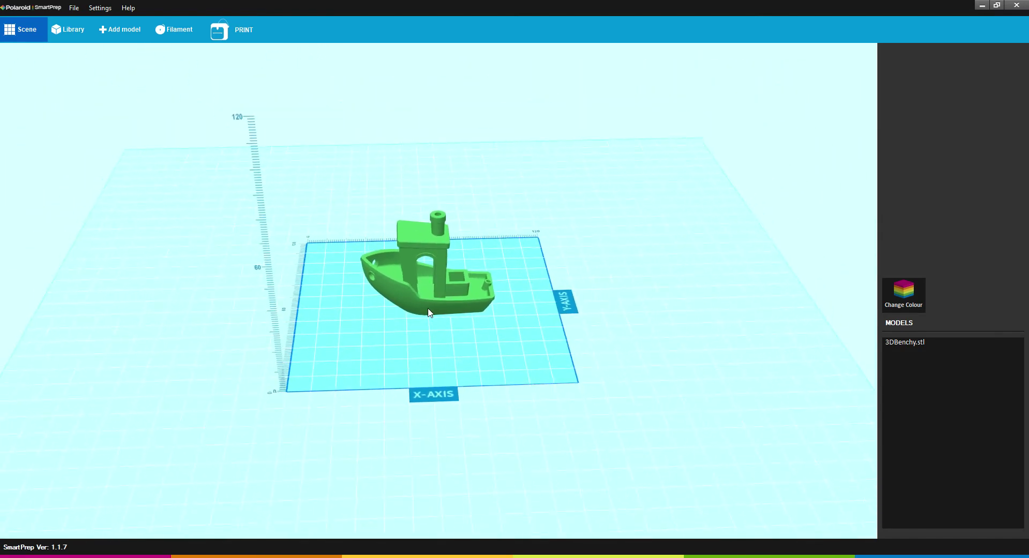
{"action": "left_click_drag", "start_coordinate": [431, 314], "coordinate": [484, 304]}
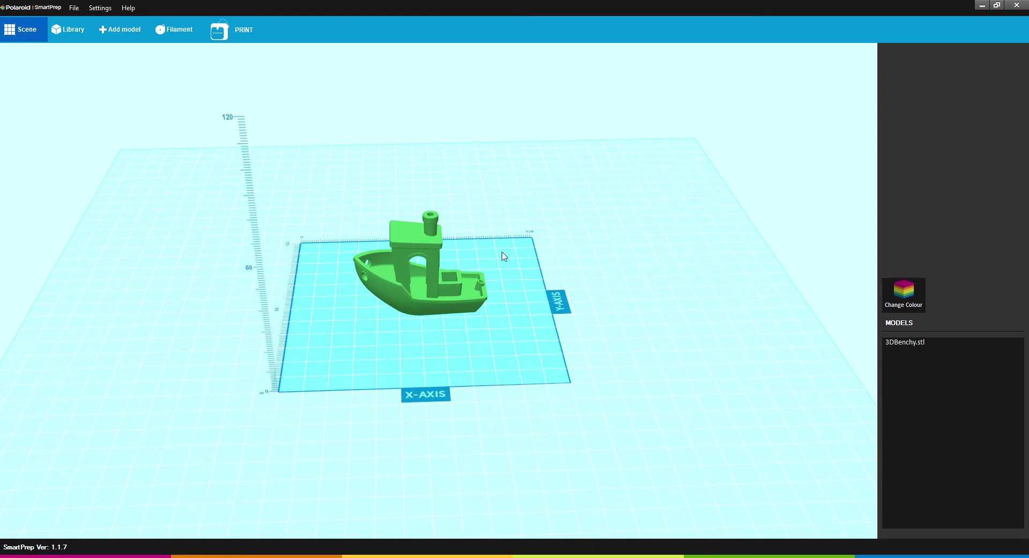
Step: Copy the Benchy and drag the duplicate off the bed to X -29.99, Y 18.18
{"action": "left_click", "coordinate": [426, 312]}
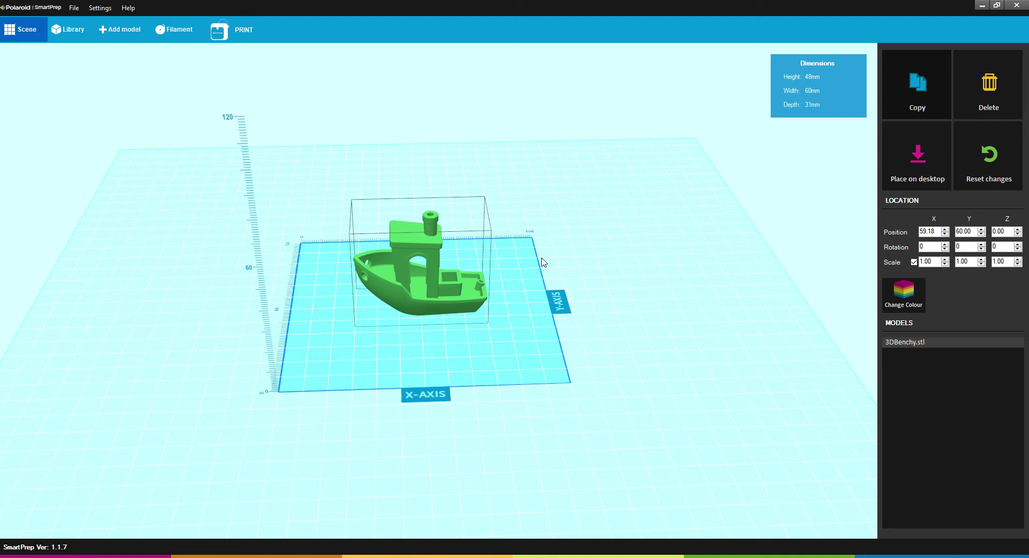
{"action": "left_click", "coordinate": [910, 97]}
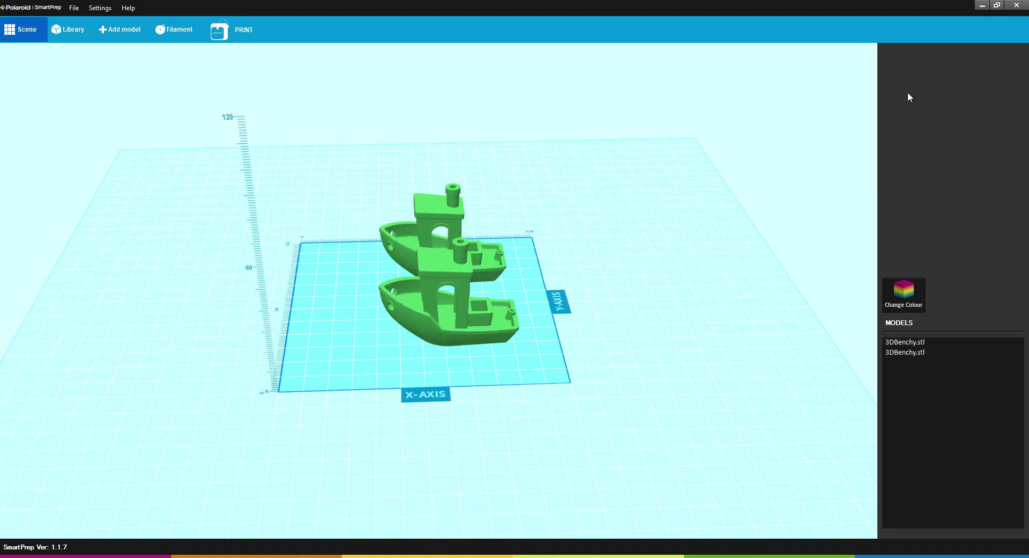
{"action": "left_click", "coordinate": [448, 257]}
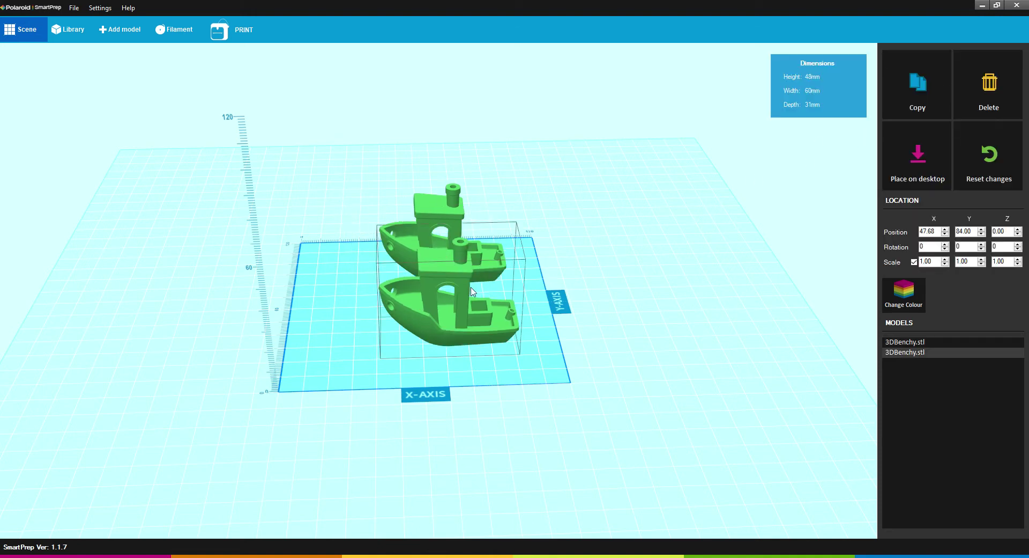
{"action": "left_click", "coordinate": [437, 234]}
{"action": "left_click", "coordinate": [445, 231]}
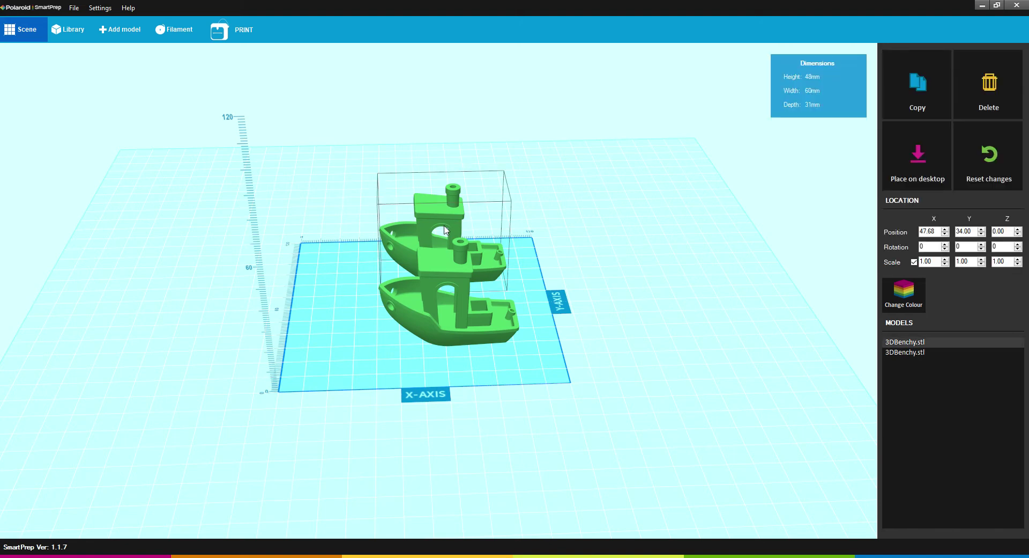
{"action": "left_click_drag", "start_coordinate": [458, 220], "coordinate": [580, 208]}
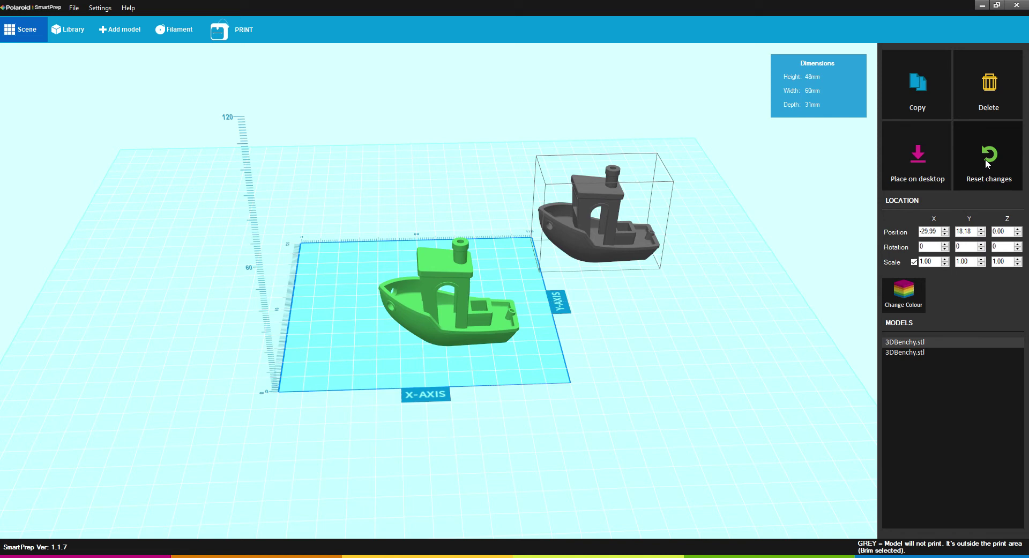
Step: Delete the grey off-bed Benchy copy
{"action": "left_click", "coordinate": [671, 304]}
{"action": "left_click", "coordinate": [654, 225]}
{"action": "left_click", "coordinate": [989, 103]}
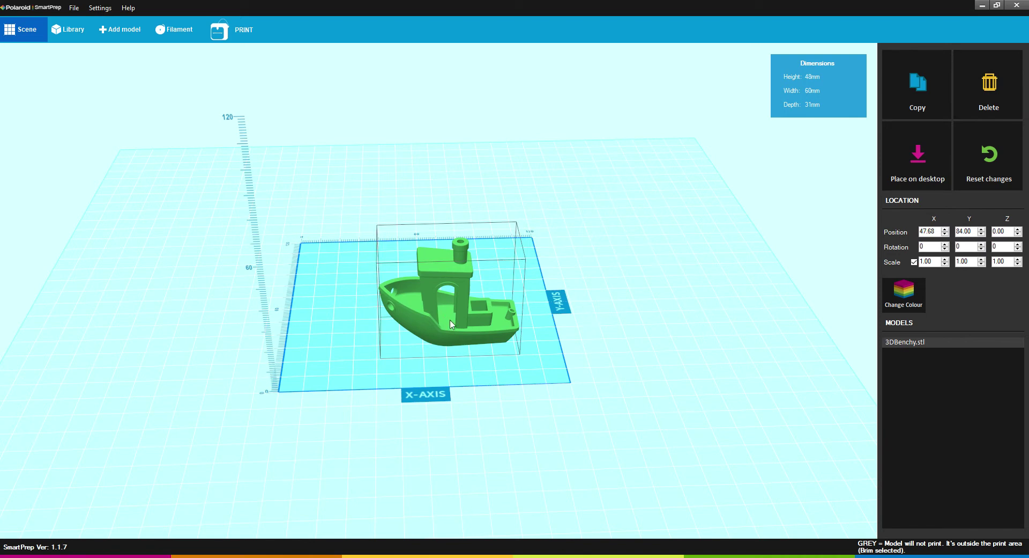
Step: Reset the remaining green Benchy to X 59.18, Y 60.00
{"action": "left_click_drag", "start_coordinate": [451, 324], "coordinate": [435, 317]}
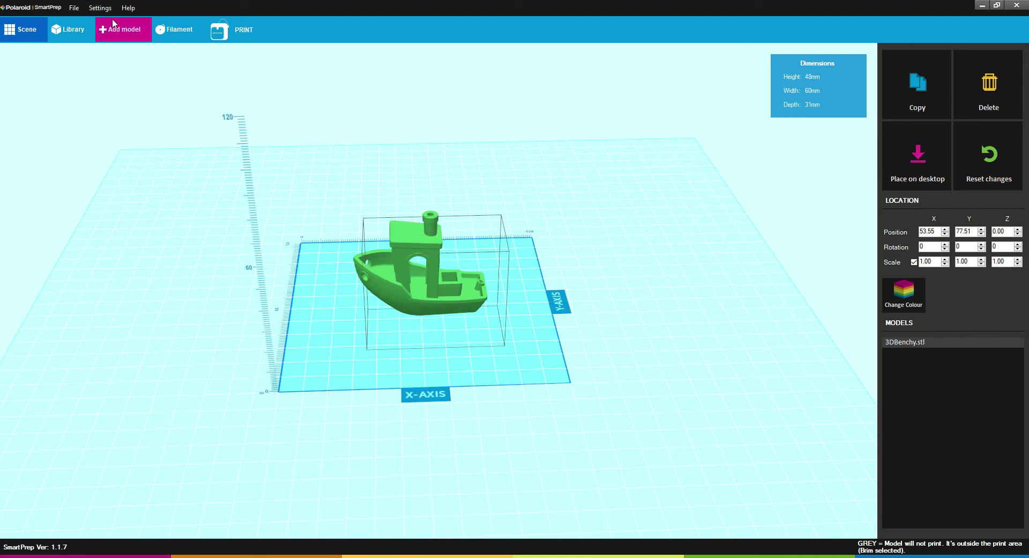
{"action": "left_click", "coordinate": [653, 295]}
{"action": "left_click", "coordinate": [442, 299]}
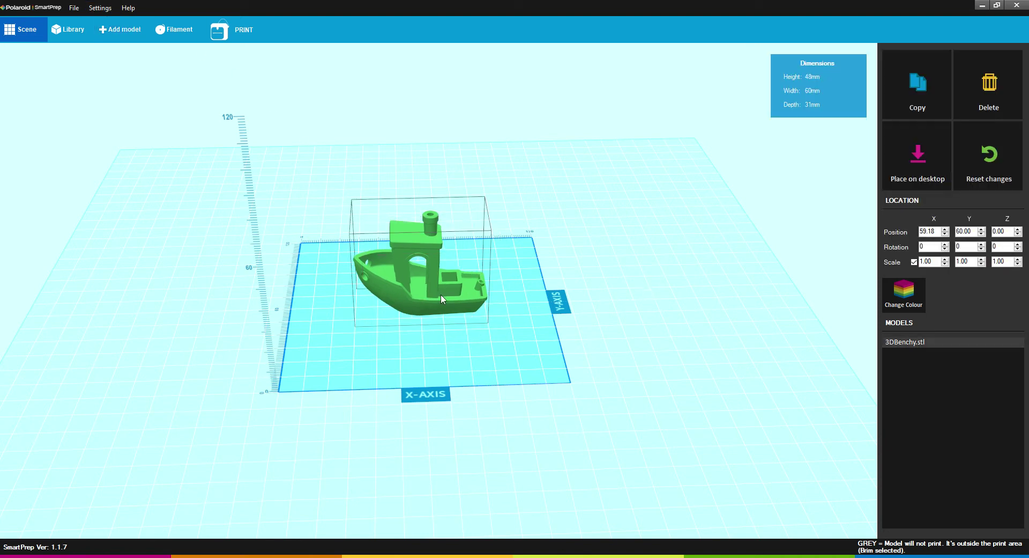
{"action": "left_click", "coordinate": [905, 304]}
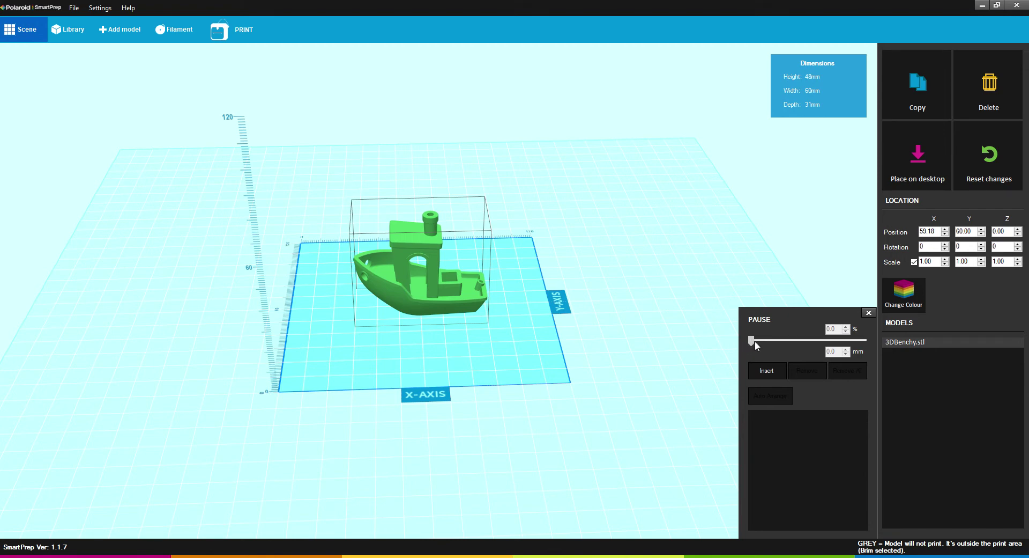
{"action": "left_click", "coordinate": [763, 371]}
{"action": "left_click_drag", "start_coordinate": [751, 339], "coordinate": [790, 344]}
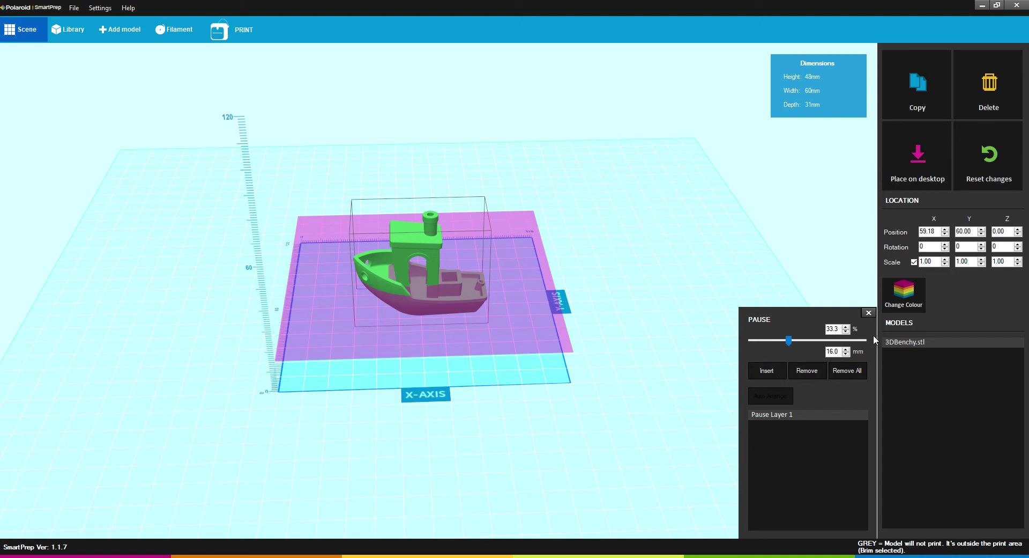
{"action": "left_click", "coordinate": [869, 312]}
{"action": "left_click_drag", "start_coordinate": [634, 325], "coordinate": [600, 333]}
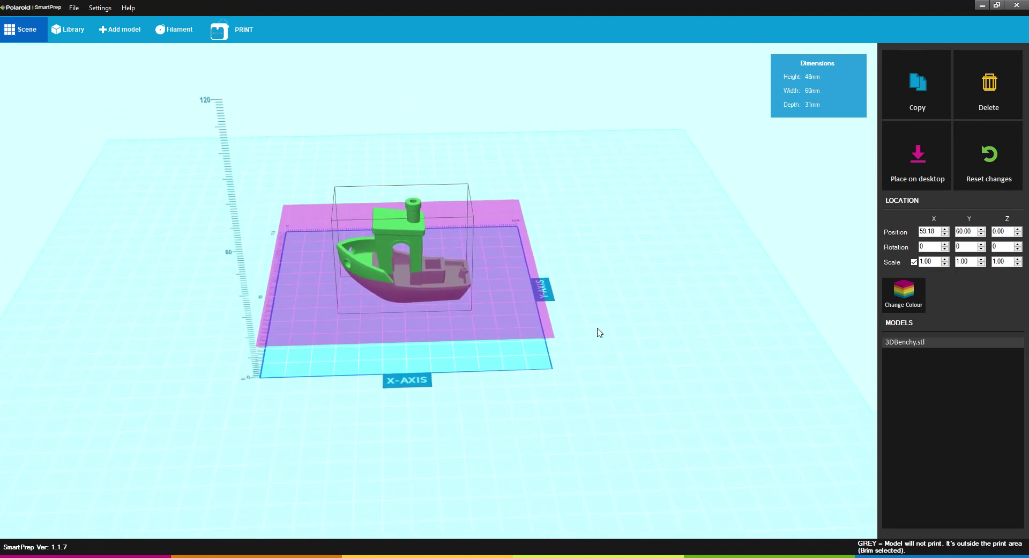
{"action": "mouse_move", "coordinate": [524, 324]}
{"action": "left_mouse_down"}
{"action": "mouse_move", "coordinate": [503, 250]}
{"action": "mouse_move", "coordinate": [524, 273]}
{"action": "mouse_move", "coordinate": [518, 226]}
{"action": "mouse_move", "coordinate": [520, 308]}
{"action": "left_mouse_up"}
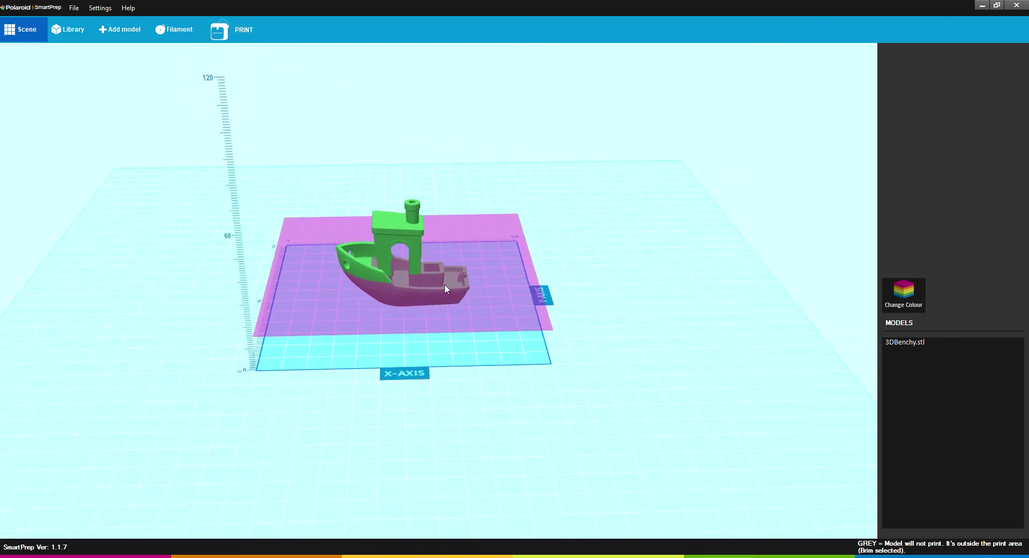
{"action": "left_click", "coordinate": [424, 278]}
{"action": "left_click", "coordinate": [905, 301]}
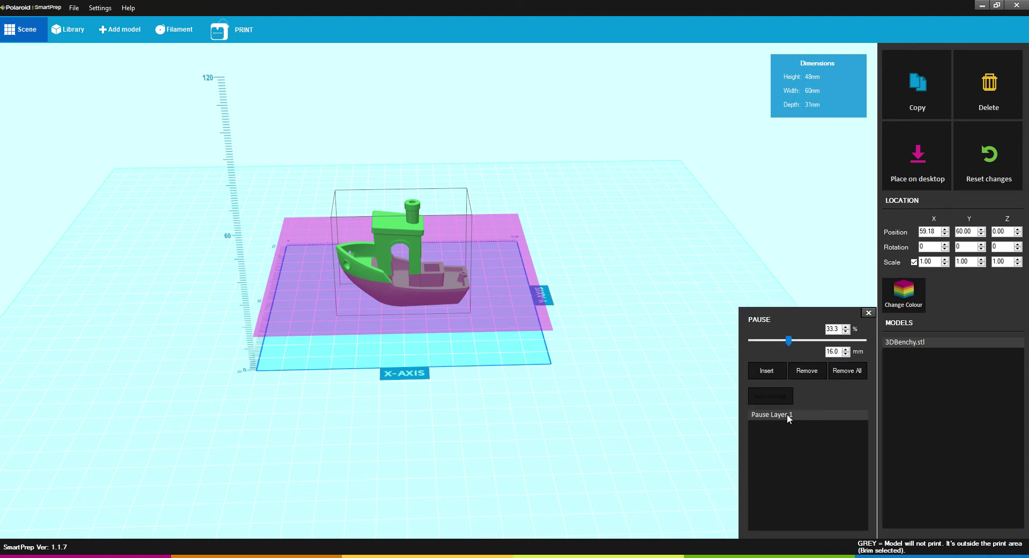
{"action": "left_click", "coordinate": [804, 373]}
{"action": "left_click", "coordinate": [595, 255]}
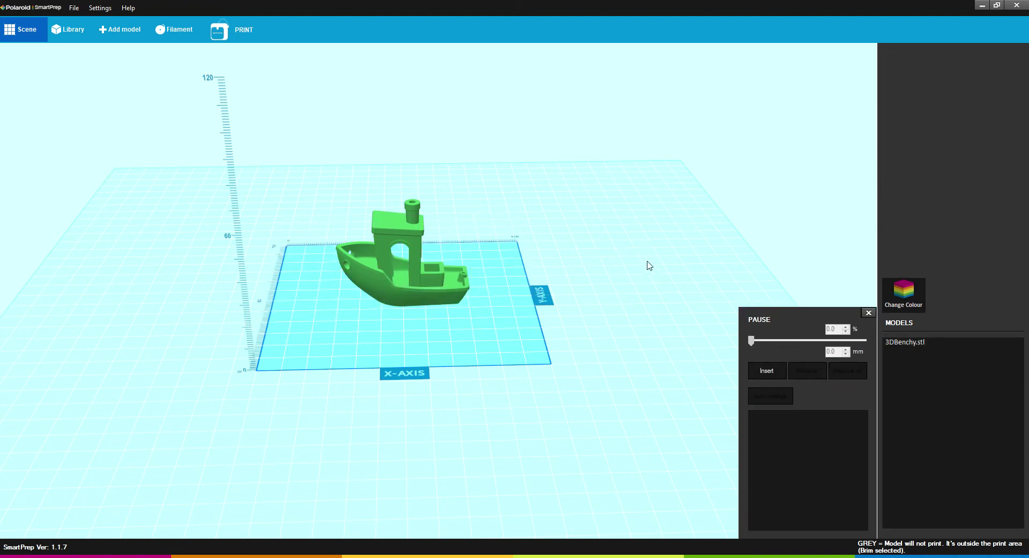
{"action": "left_click", "coordinate": [869, 313]}
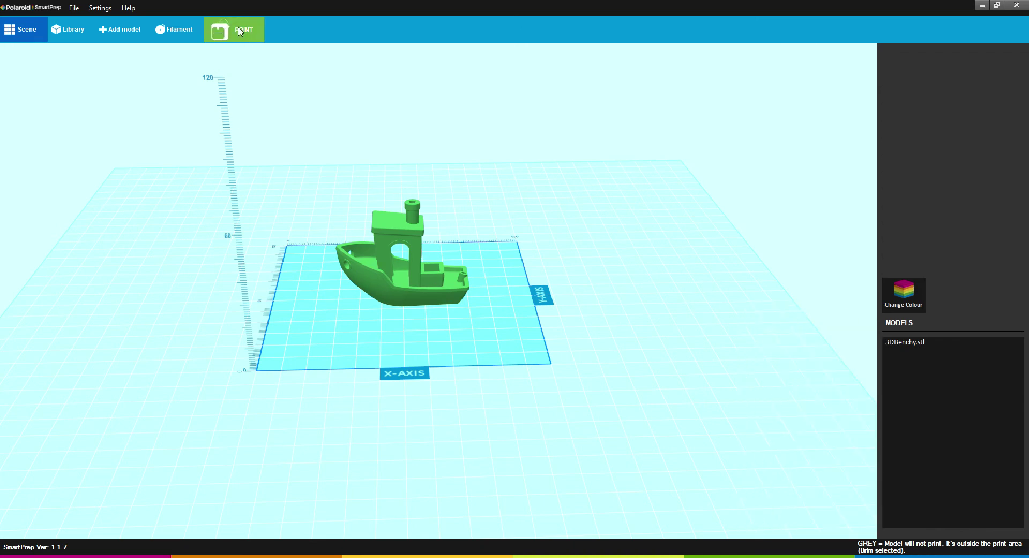